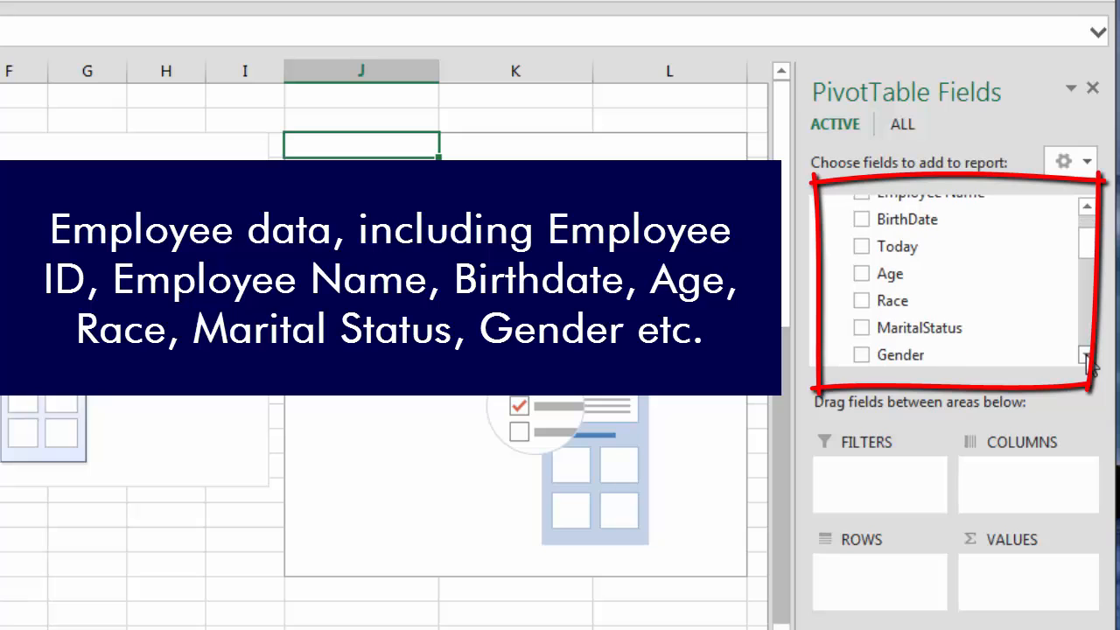
Examine the fields available in the Master and Workshops tables and collapse both tables in the field list.
left_click(1086, 356)
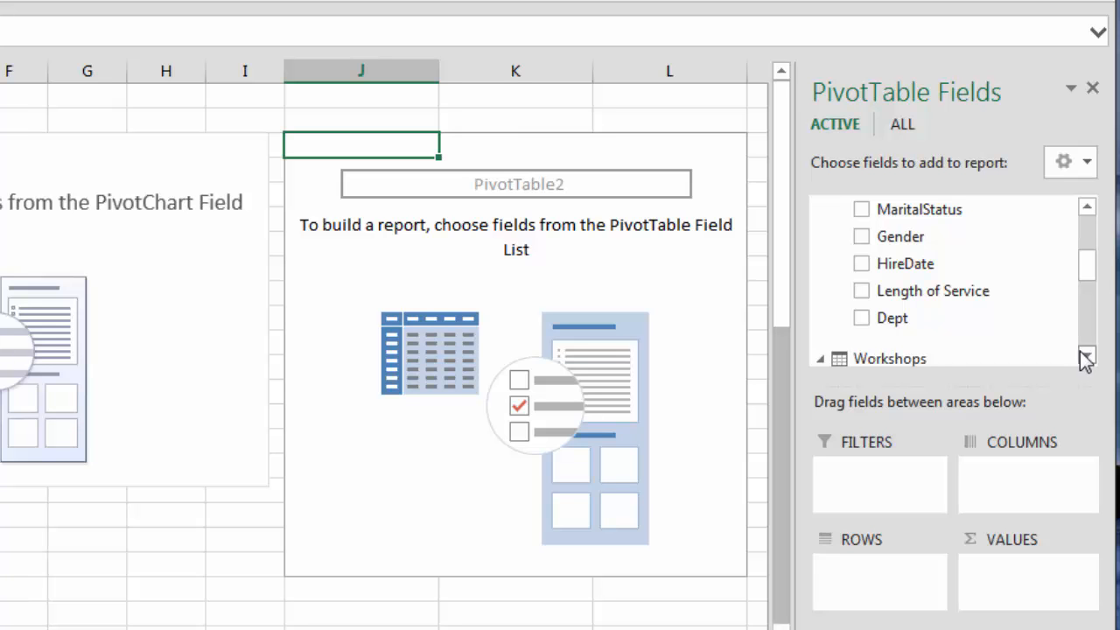
scroll(1086, 357, "down", 6)
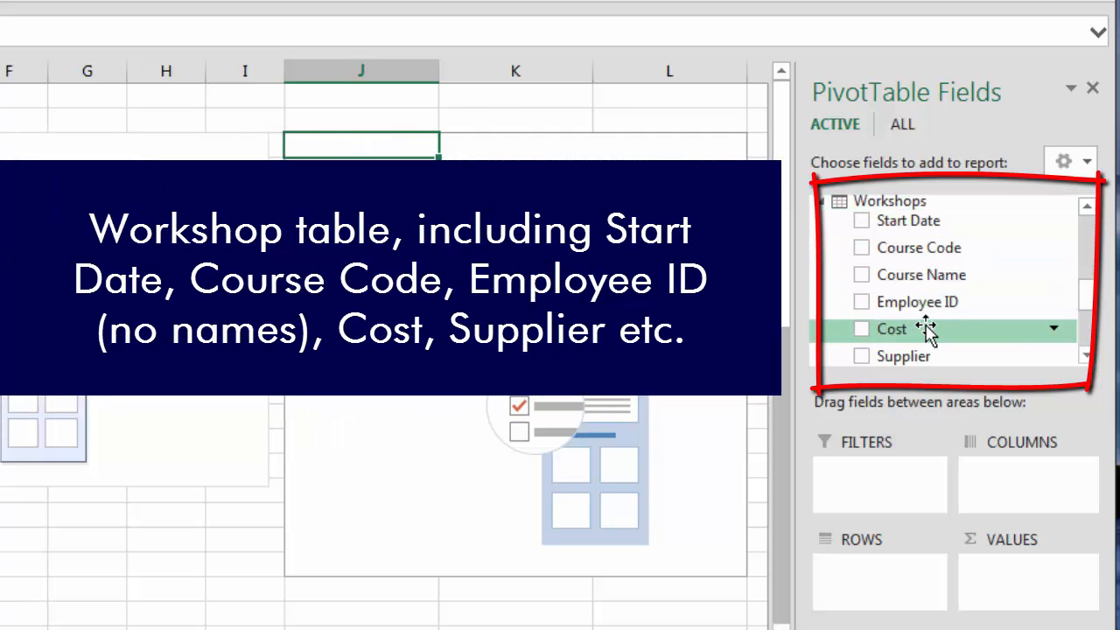
left_click(1086, 354)
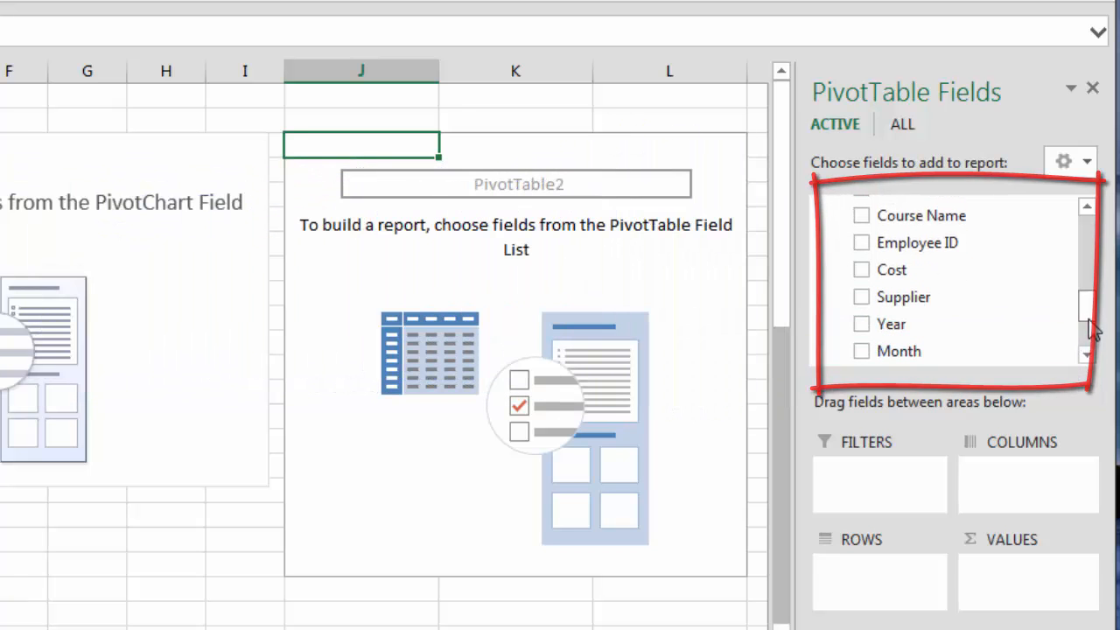
left_click_drag(1083, 313, 1108, 248)
left_click_drag(1101, 199, 1105, 175)
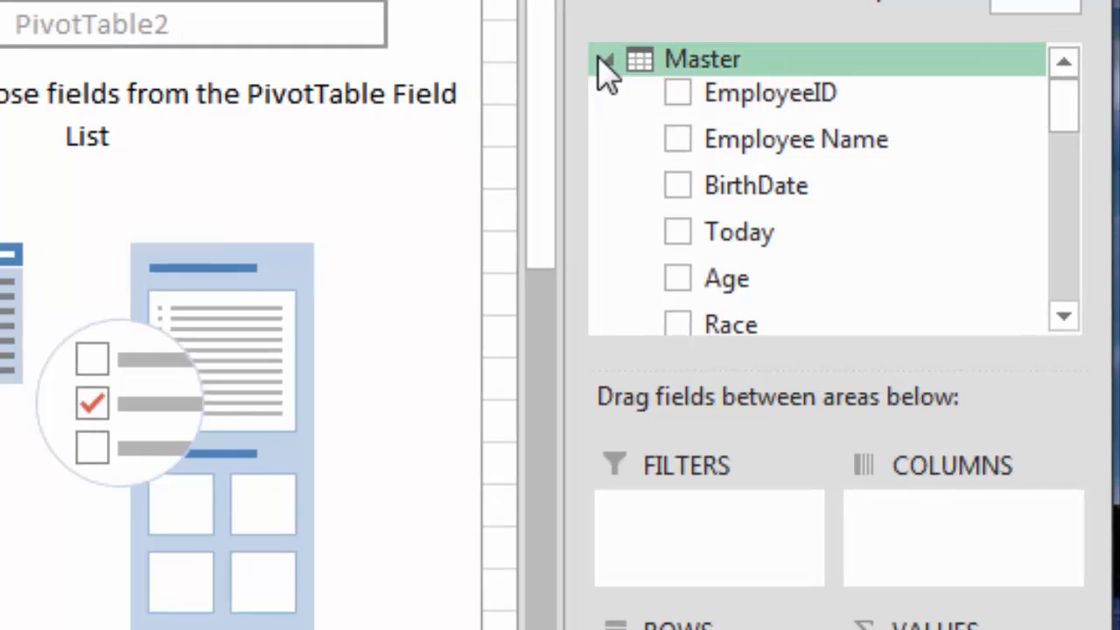
left_click(726, 142)
left_click(610, 121)
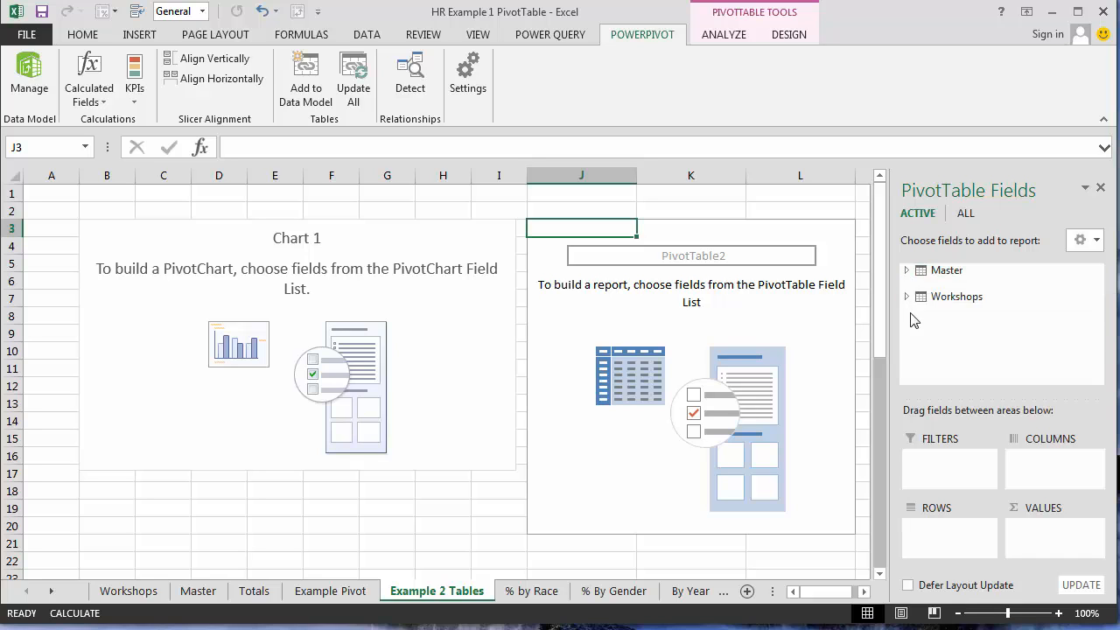
From the Workshops table, add Training Cost to the PivotTable values and Supplier to its rows.
left_click(908, 296)
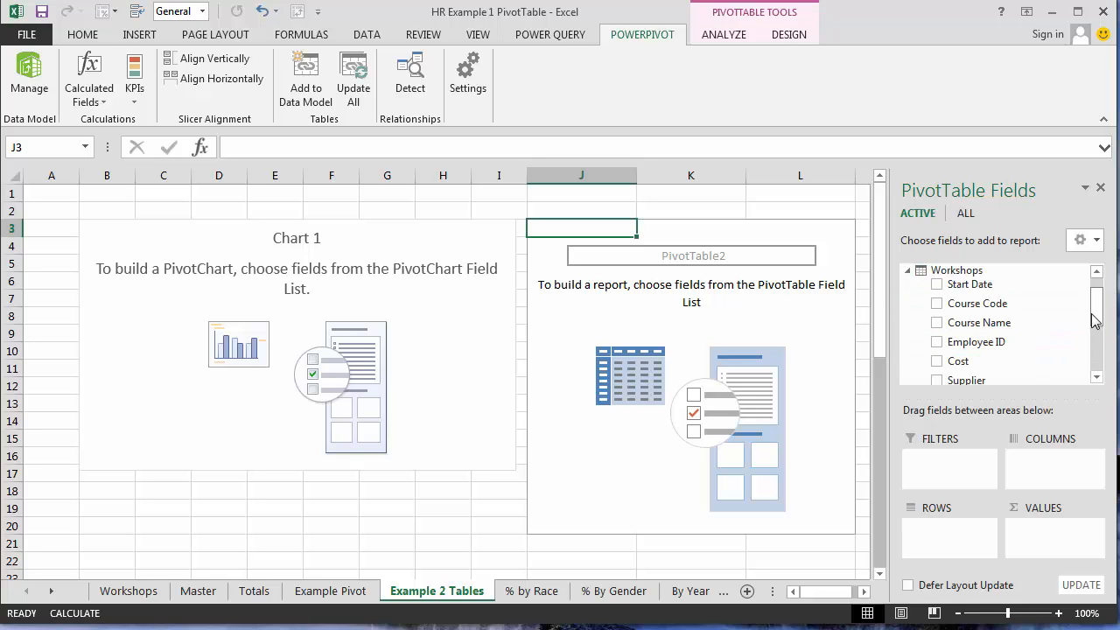
left_click_drag(1098, 321, 1098, 342)
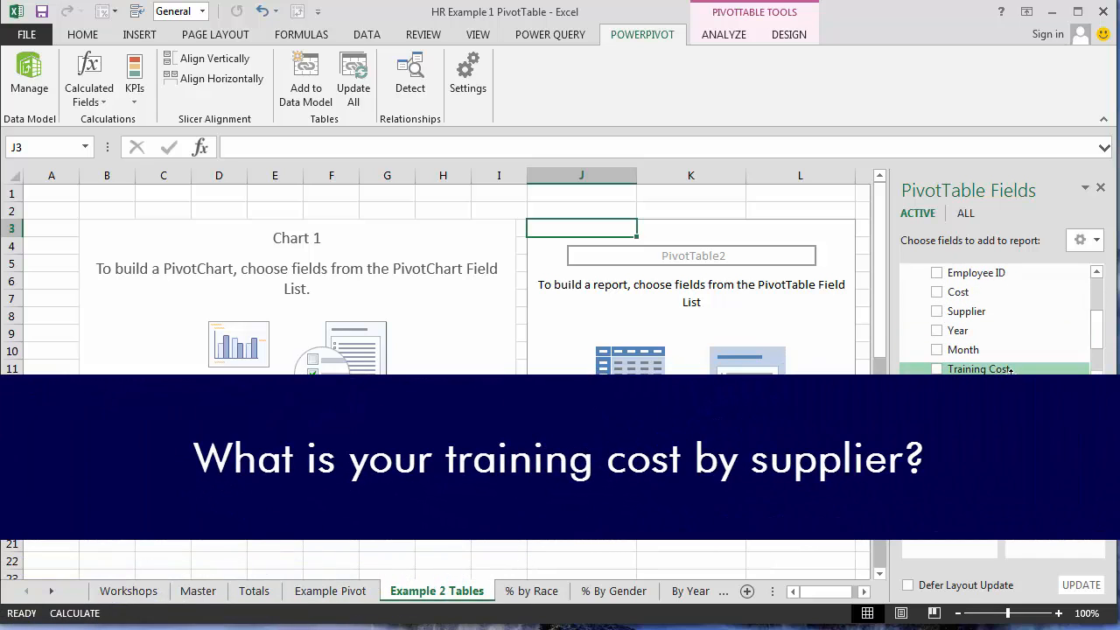
left_click_drag(978, 369, 1054, 548)
left_click_drag(968, 312, 950, 549)
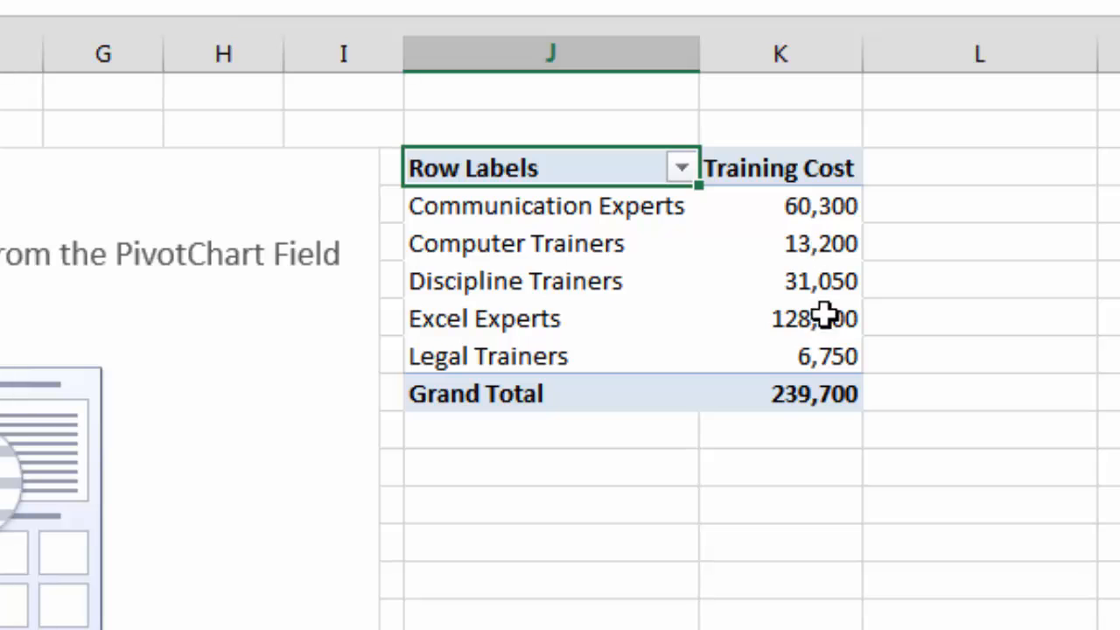
mouse_move(827, 348)
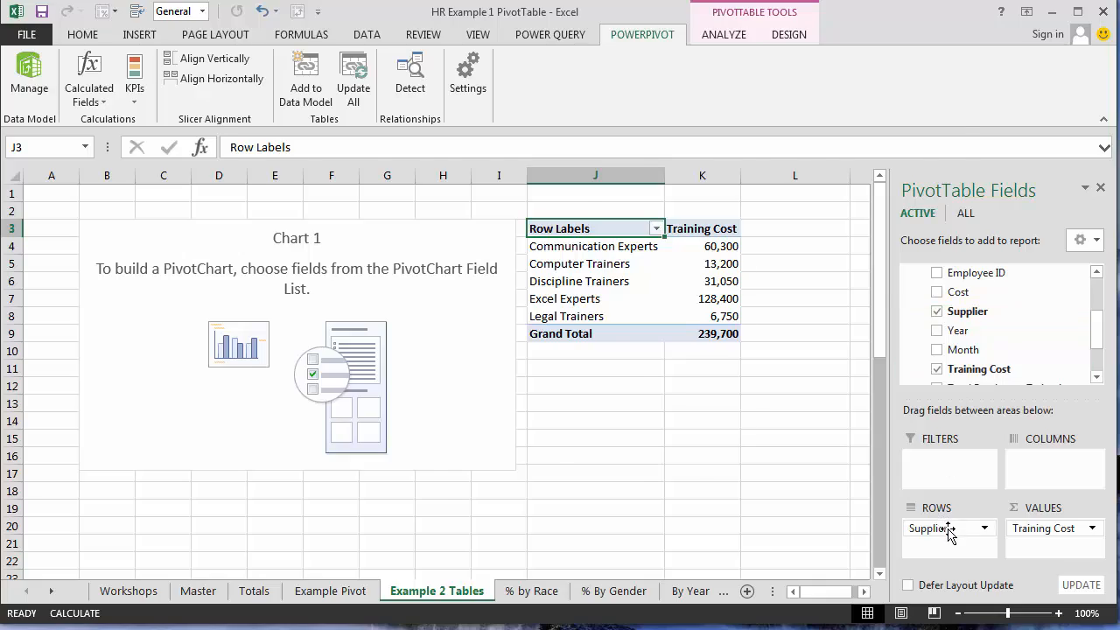
Replace Supplier in the PivotTable rows with Employee ID from the Workshops table.
left_click_drag(949, 529, 831, 485)
left_click_drag(1099, 332, 1102, 299)
left_click(908, 270)
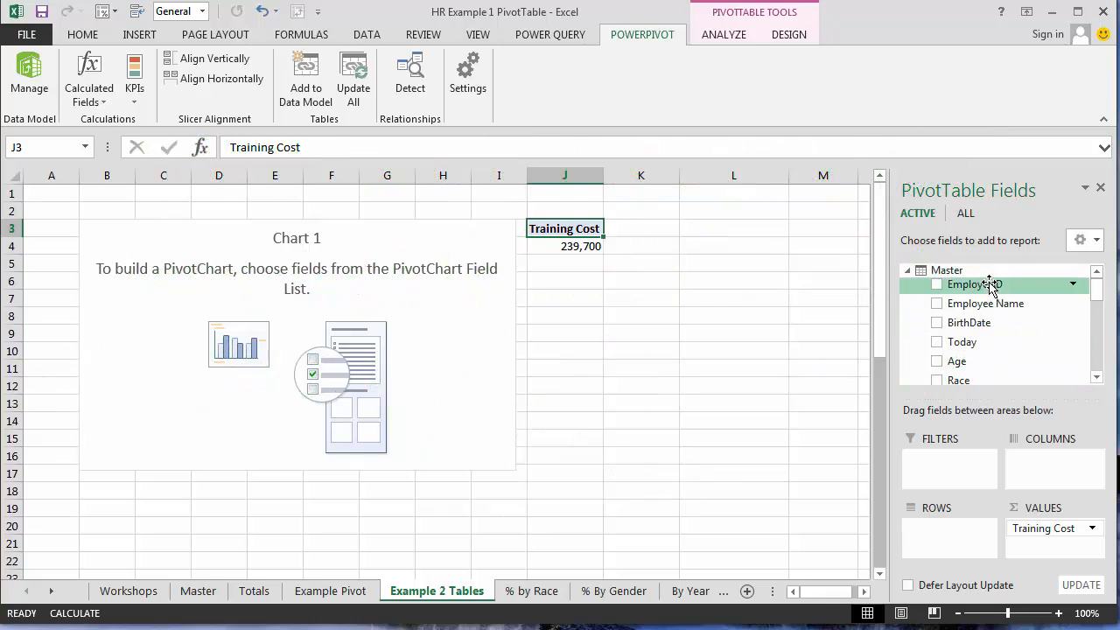
left_click_drag(1097, 298, 1100, 342)
left_click(978, 340)
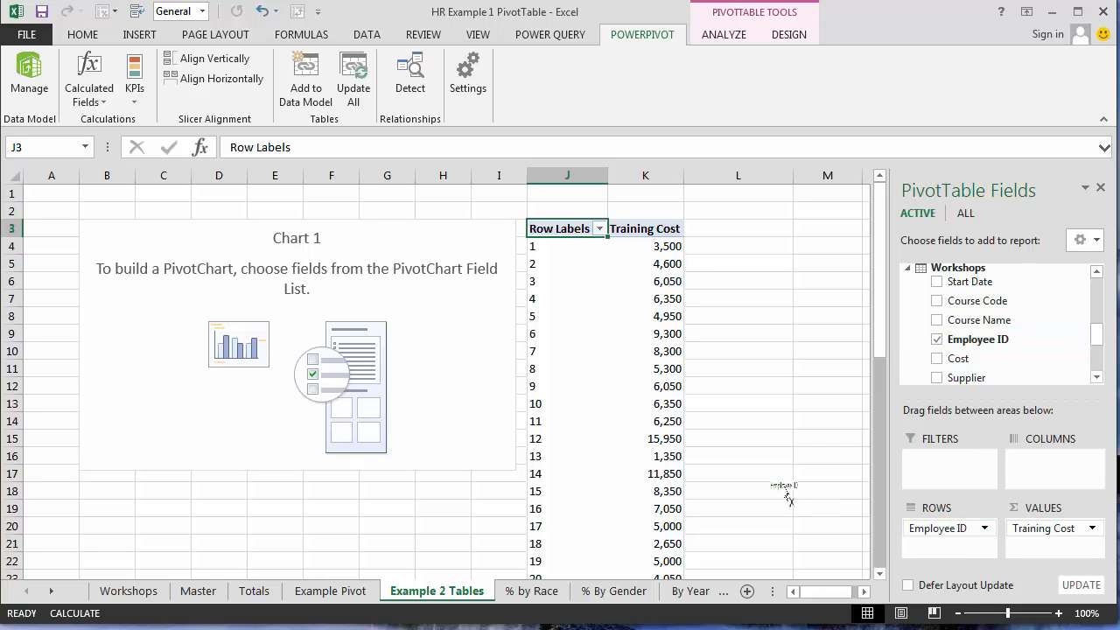
Replace Employee ID in the PivotTable rows with Employee Name from the Master table.
left_click_drag(788, 497, 882, 468)
scroll(1024, 315, "up", 3)
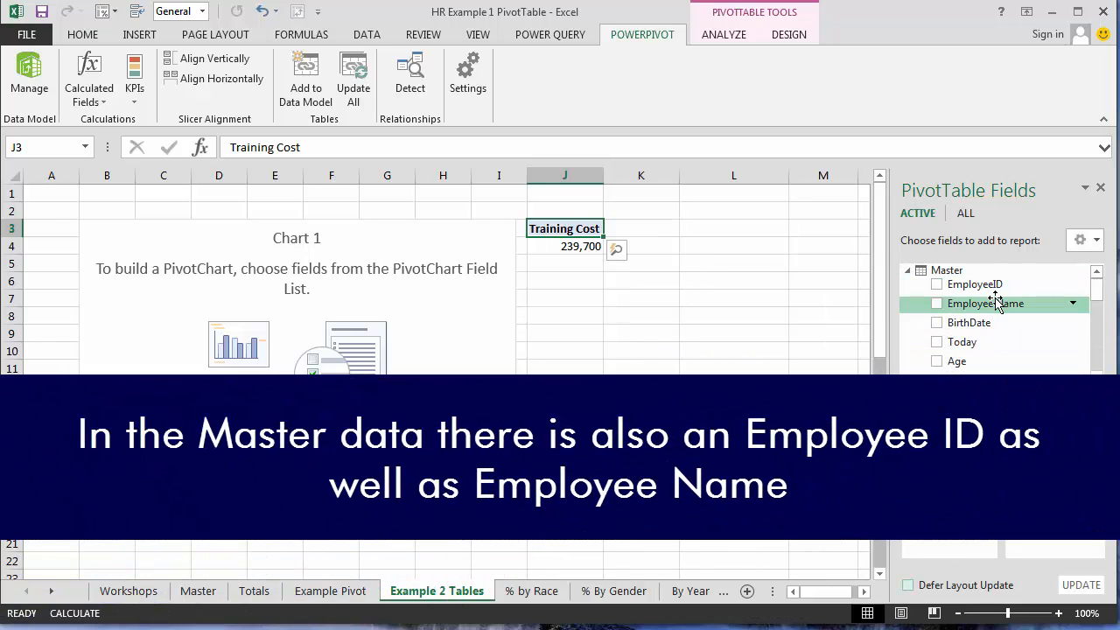
left_click(982, 305)
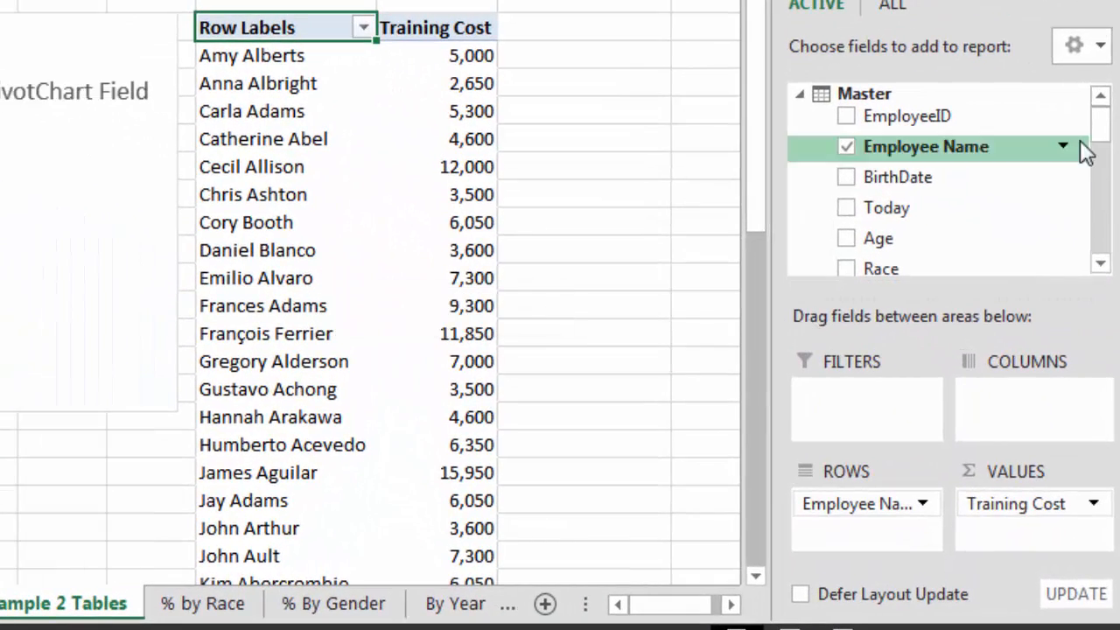
Add the Dist Count Courses field from the Workshops table to the PivotTable values.
mouse_move(1100, 137)
left_mouse_down()
mouse_move(1102, 175)
mouse_move(1101, 130)
left_mouse_up()
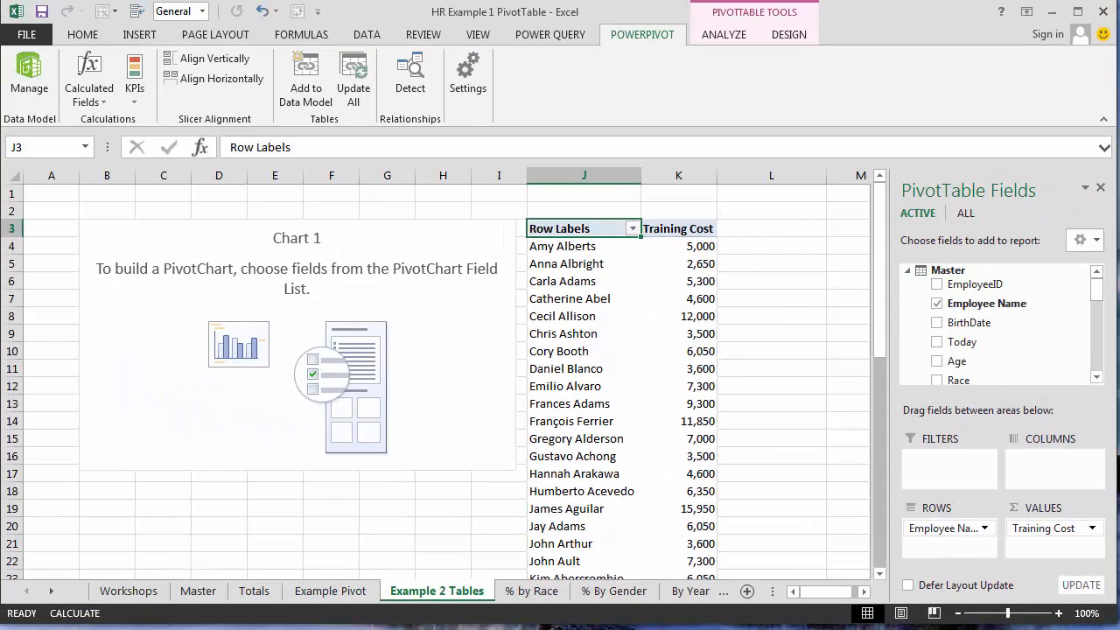
left_click_drag(1099, 294, 1097, 360)
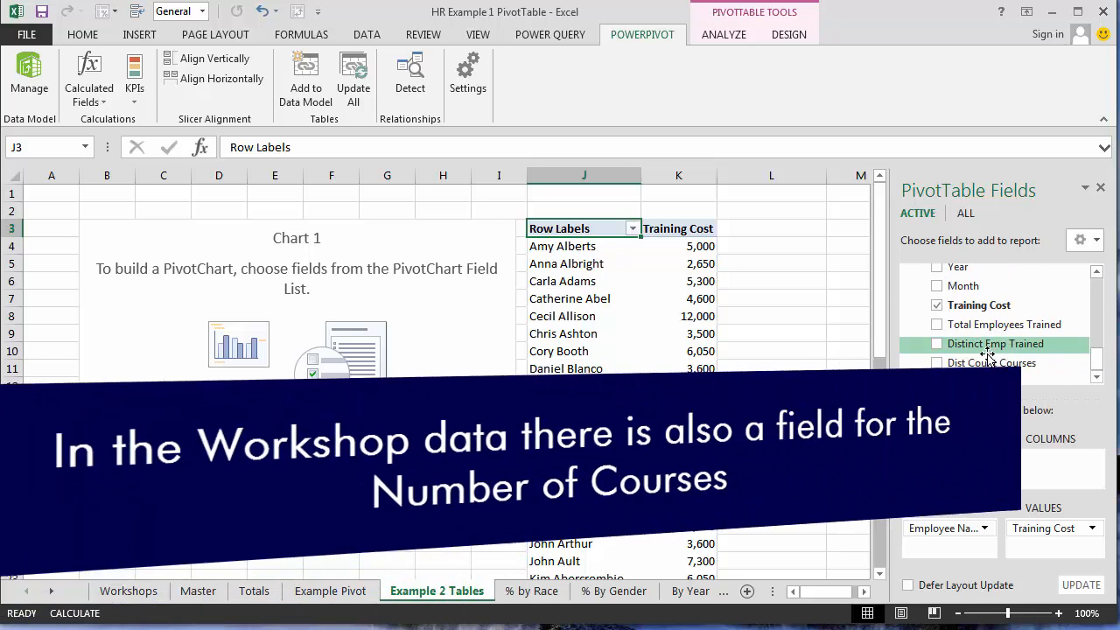
left_click_drag(994, 363, 1050, 548)
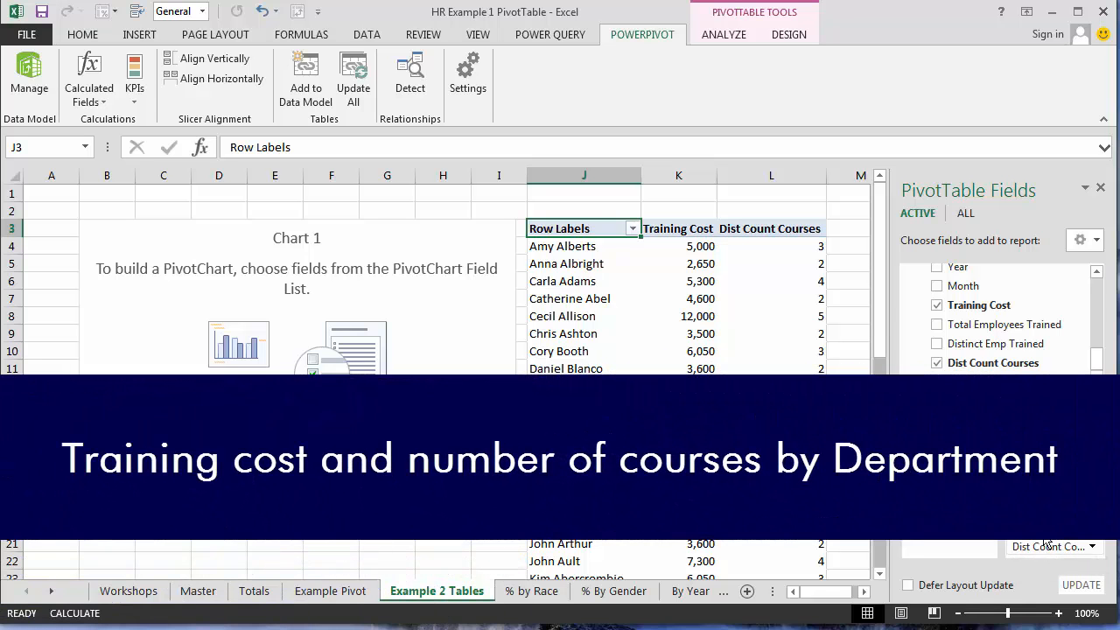
Replace Employee Name in the PivotTable rows with Dept from the Master table.
left_click_drag(952, 528, 818, 511)
scroll(1028, 345, "up", 10)
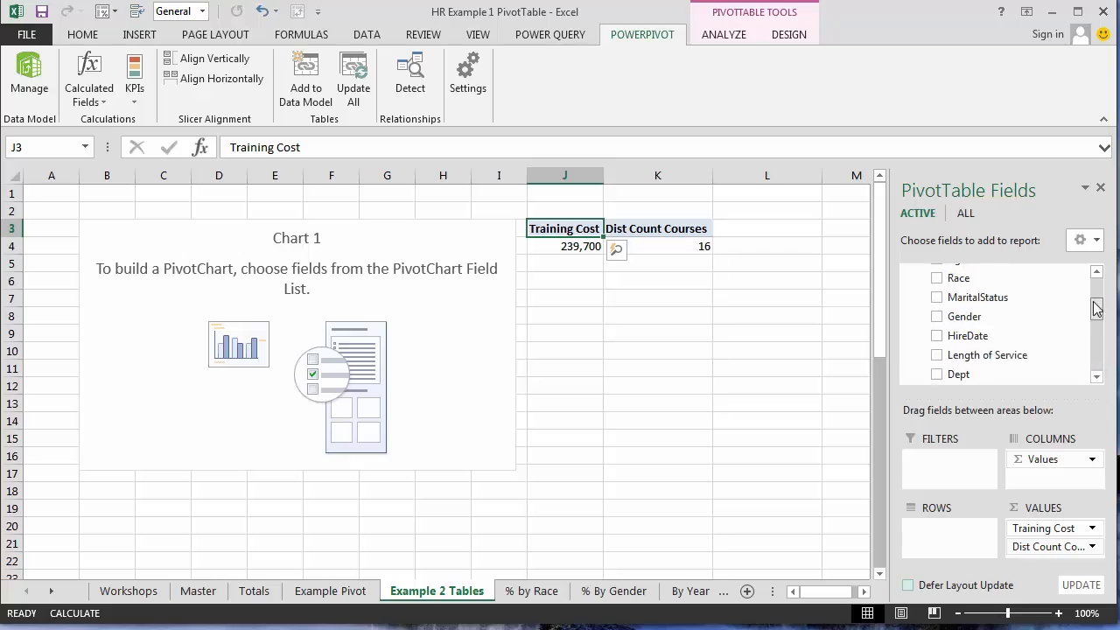
left_click(1101, 381)
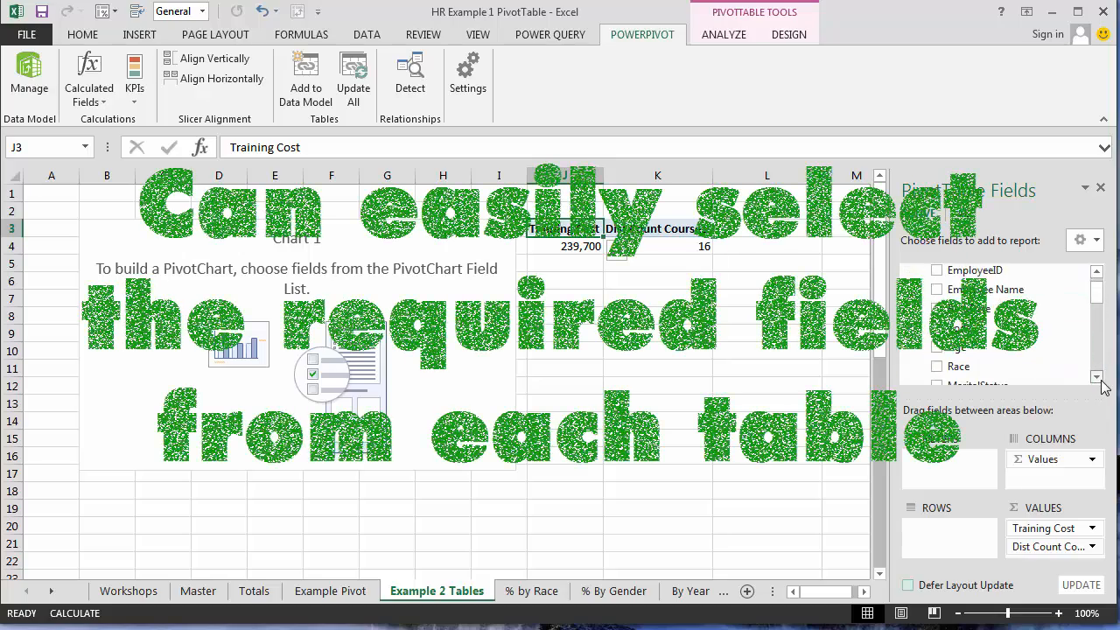
left_click(1102, 381)
left_click(1101, 380)
left_click(1102, 381)
left_click(1101, 380)
left_click(1101, 381)
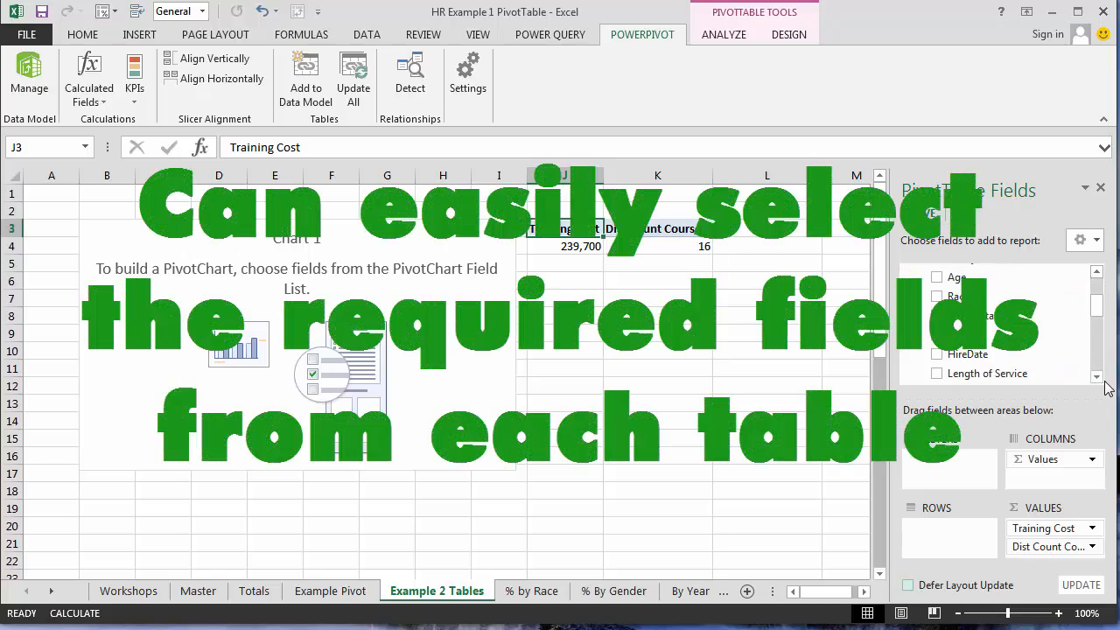
left_click(1097, 378)
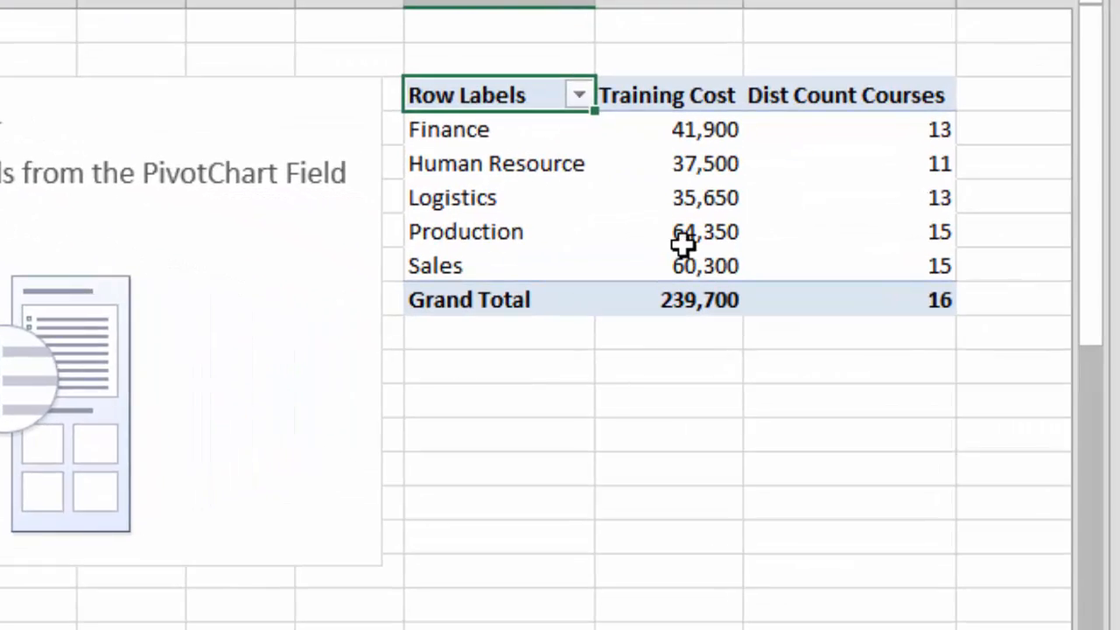
mouse_move(918, 256)
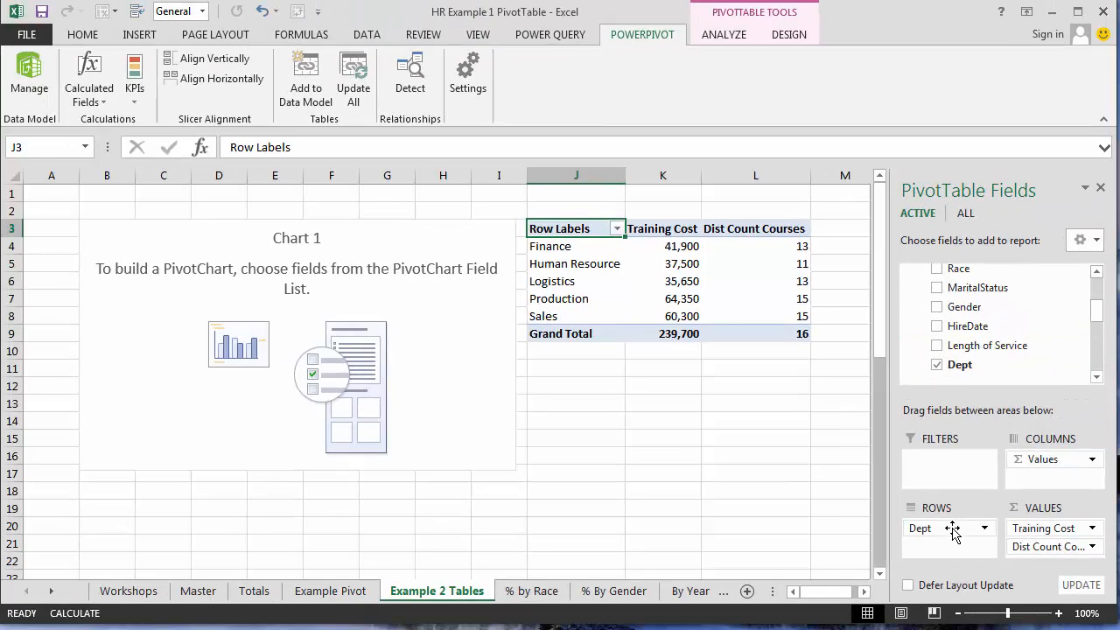
Remove Dept from the PivotTable rows and add Training Cost from Workshops to the values of the empty PivotChart.
left_click_drag(952, 529, 461, 316)
left_click(441, 241)
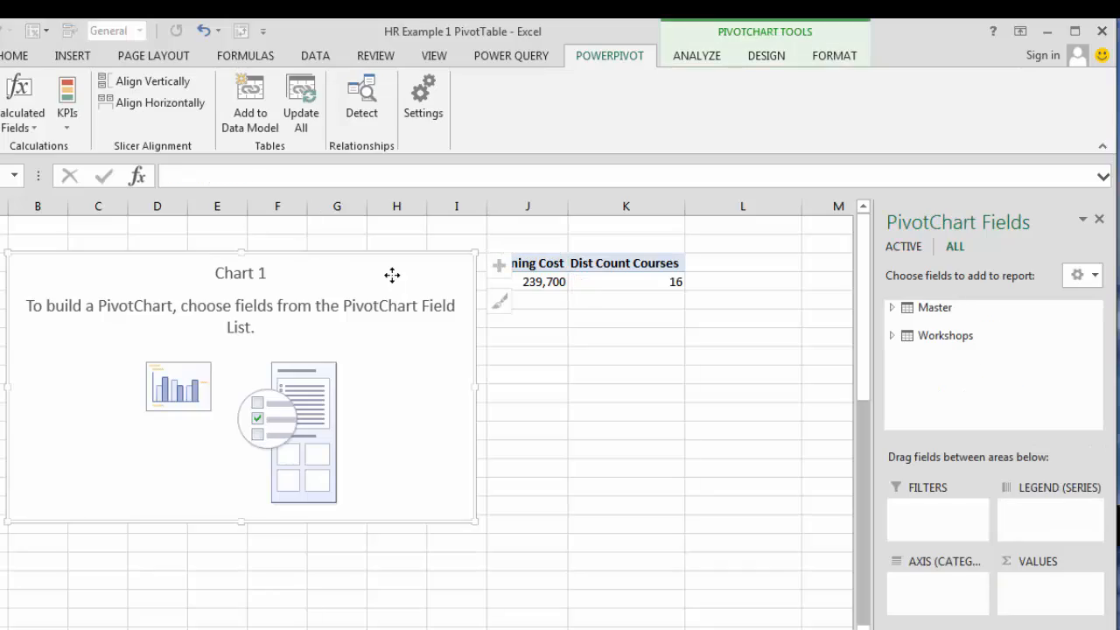
left_click(892, 336)
scroll(1100, 394, "down", 2)
scroll(1100, 395, "down", 2)
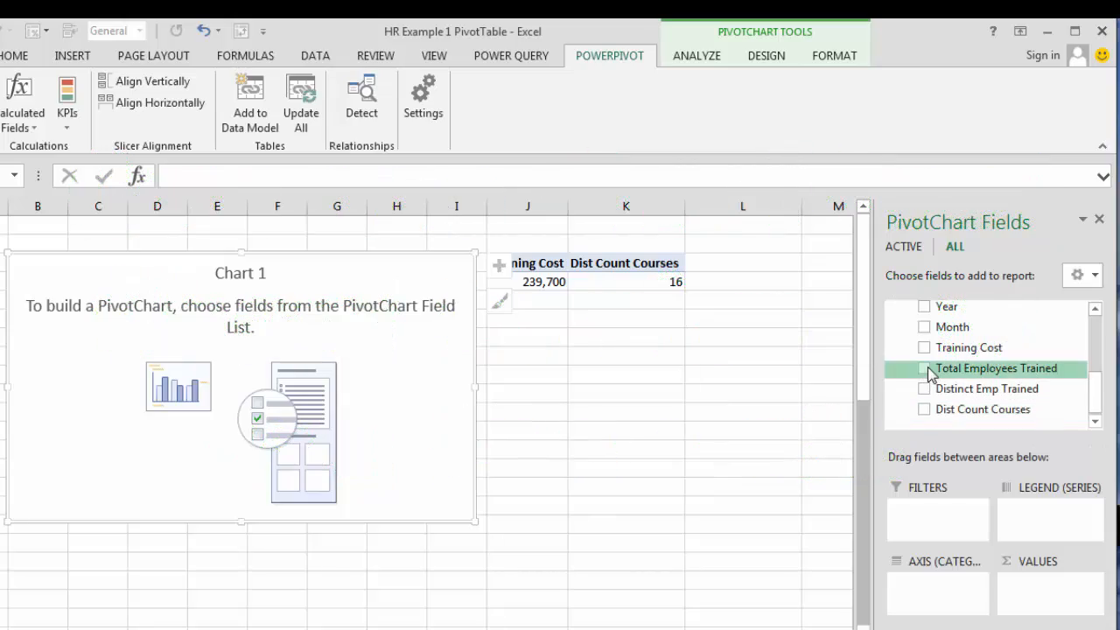
left_click_drag(941, 347, 929, 608)
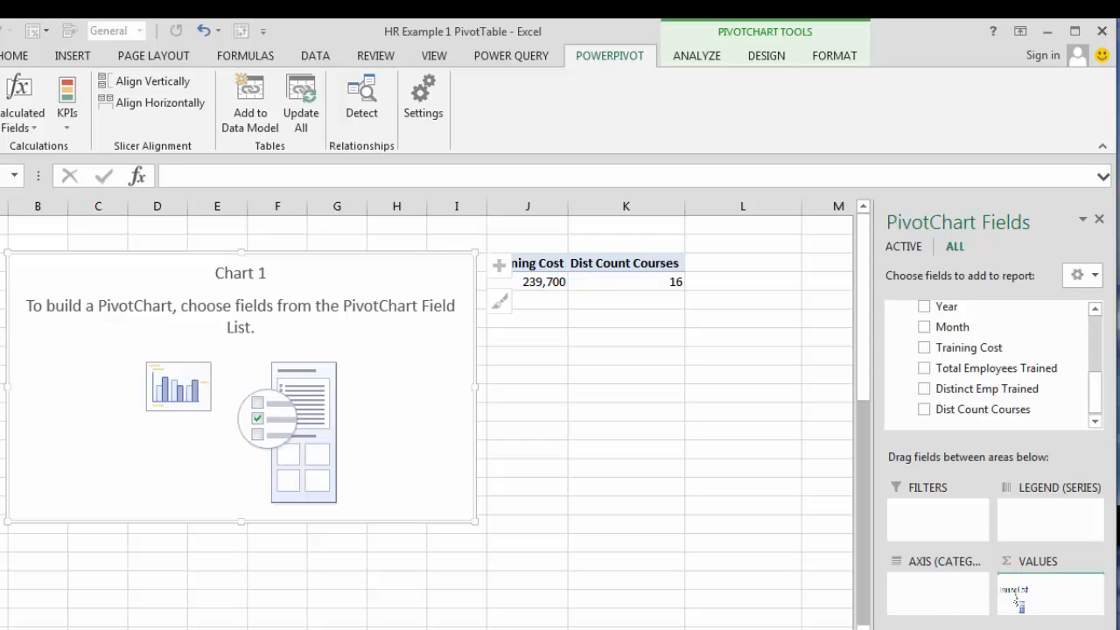
left_click_drag(1015, 599, 1020, 595)
Break the PivotChart's training cost down by Gender and replace that axis field with Dept from the Master table.
scroll(974, 358, "up", 3)
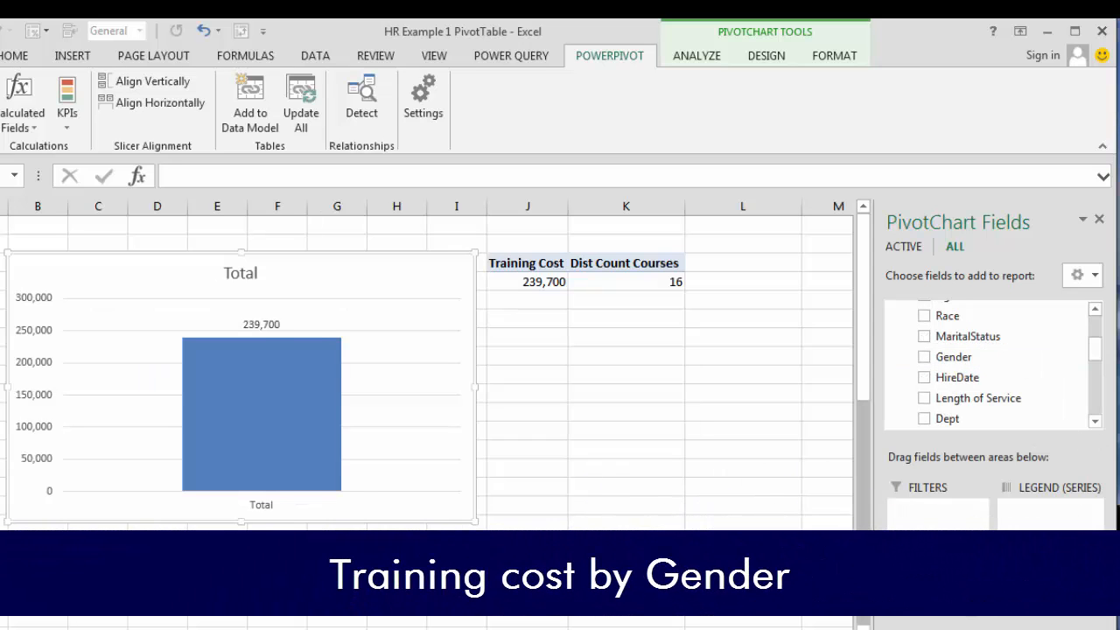
left_click_drag(953, 357, 933, 601)
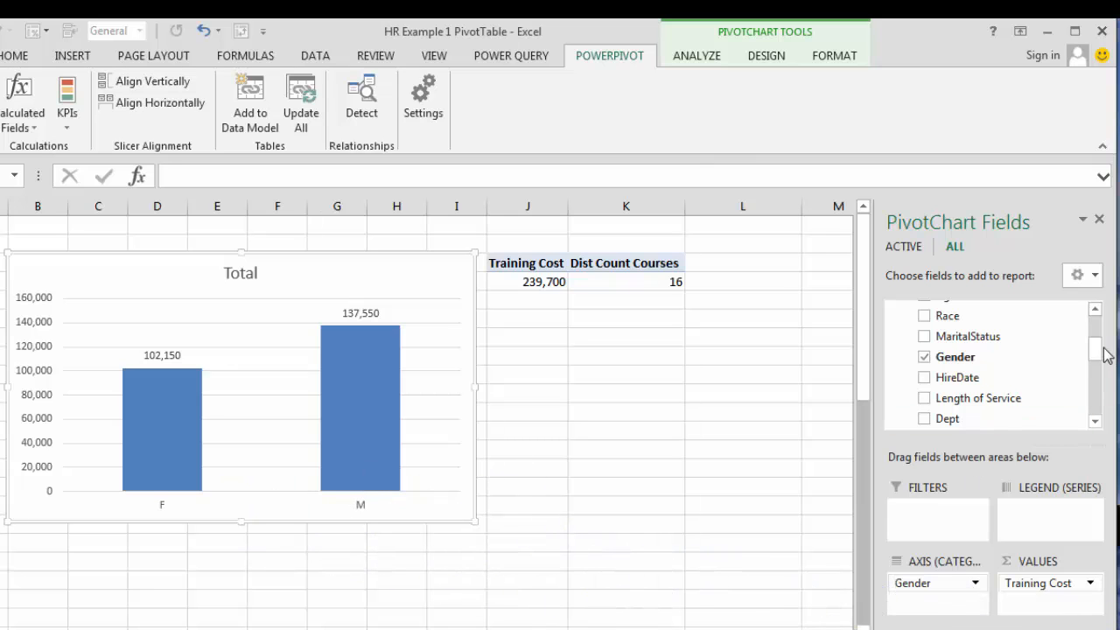
left_click_drag(1099, 352, 1100, 371)
left_click_drag(943, 353, 935, 585)
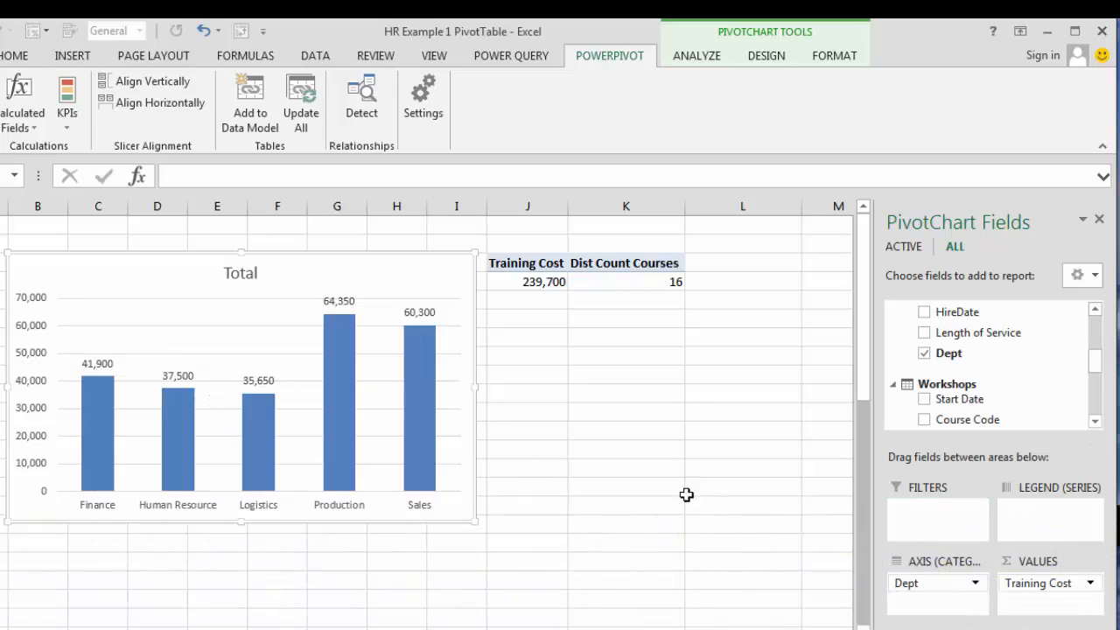
mouse_move(274, 483)
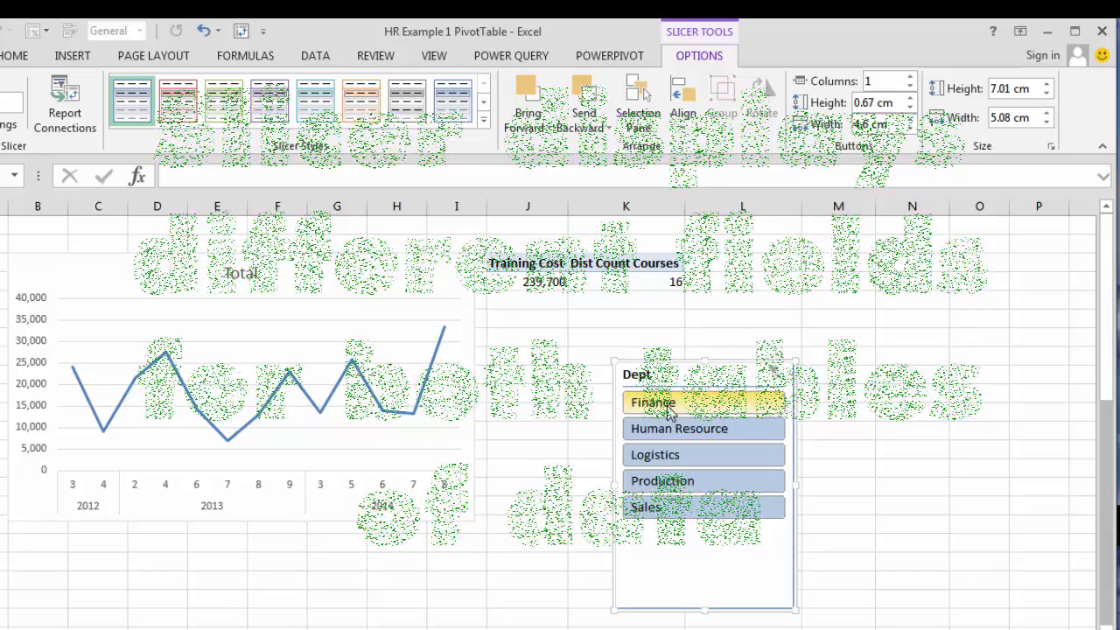
Filter the chart and PivotTable with the Dept slicer by Finance, Human Resource, Logistics, Production and Sales in turn, ending on Logistics.
left_click(667, 411)
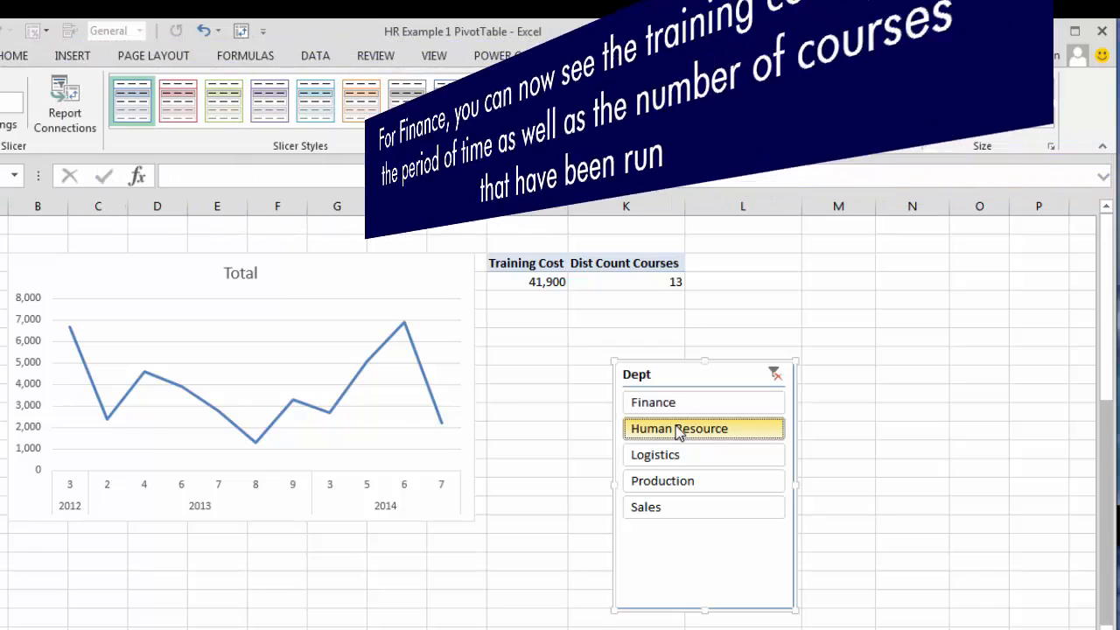
left_click(679, 429)
left_click(676, 457)
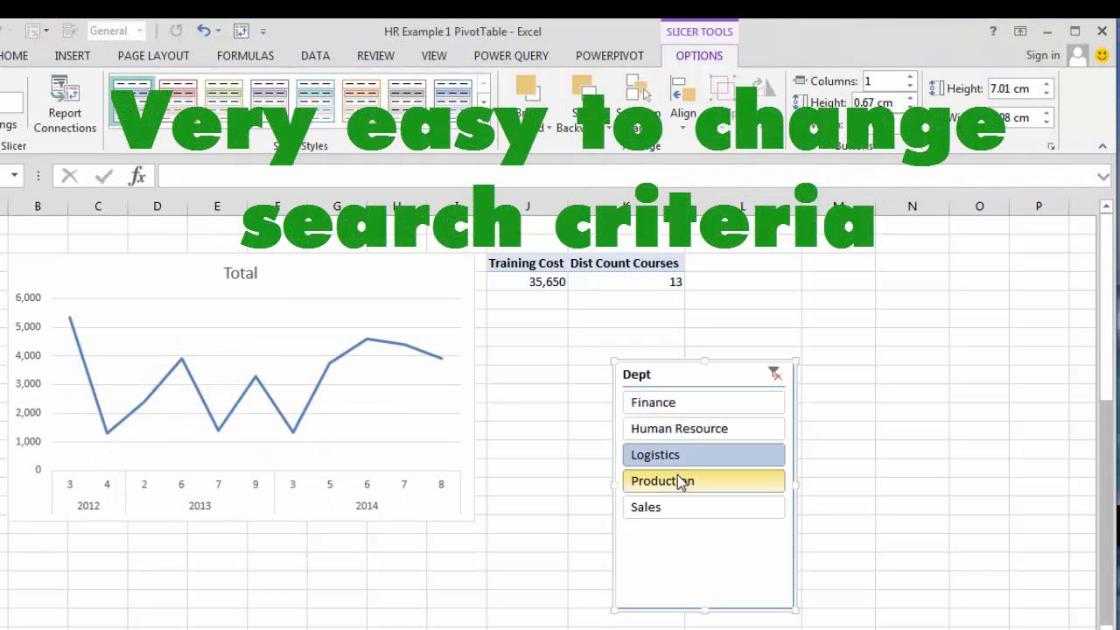
left_click(678, 480)
left_click(679, 509)
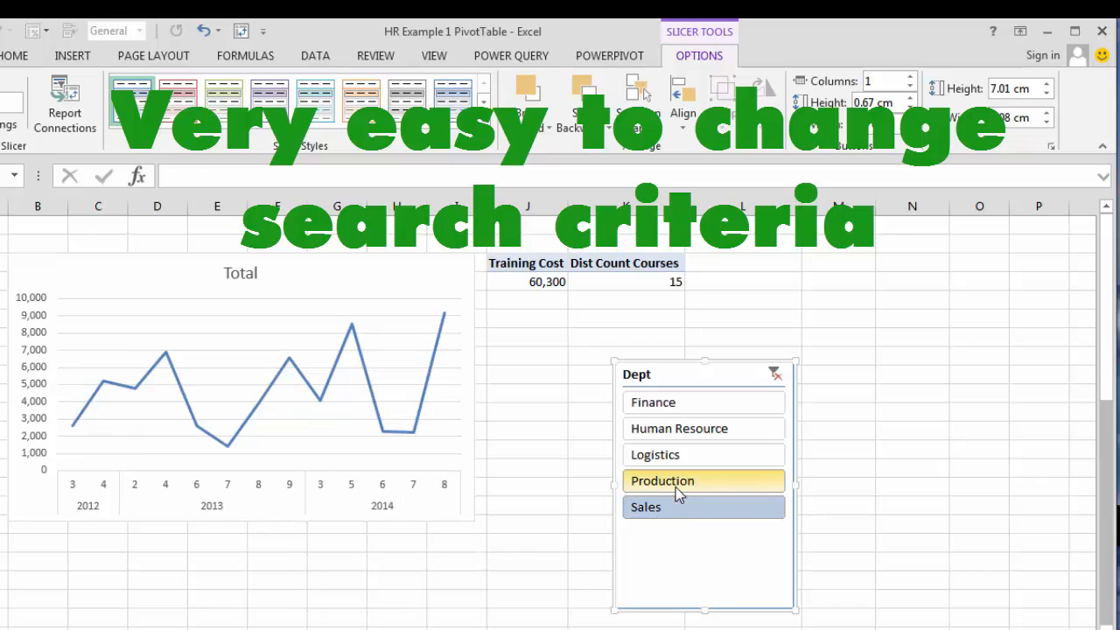
left_click(675, 485)
left_click(680, 457)
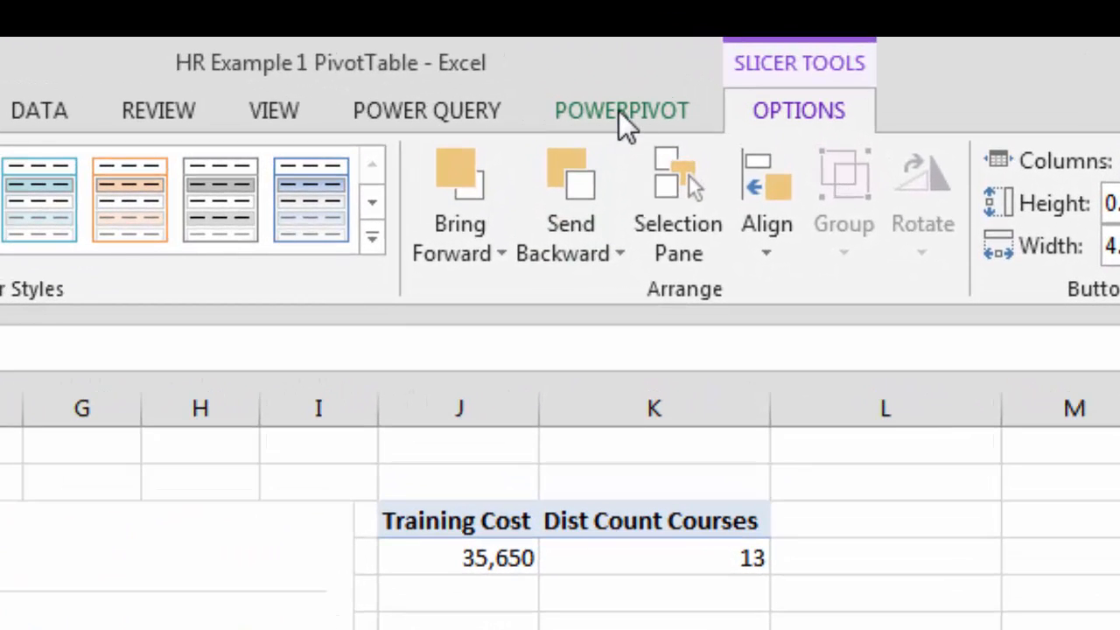
Open the PowerPivot data model window and view the Master table's data.
left_click(619, 108)
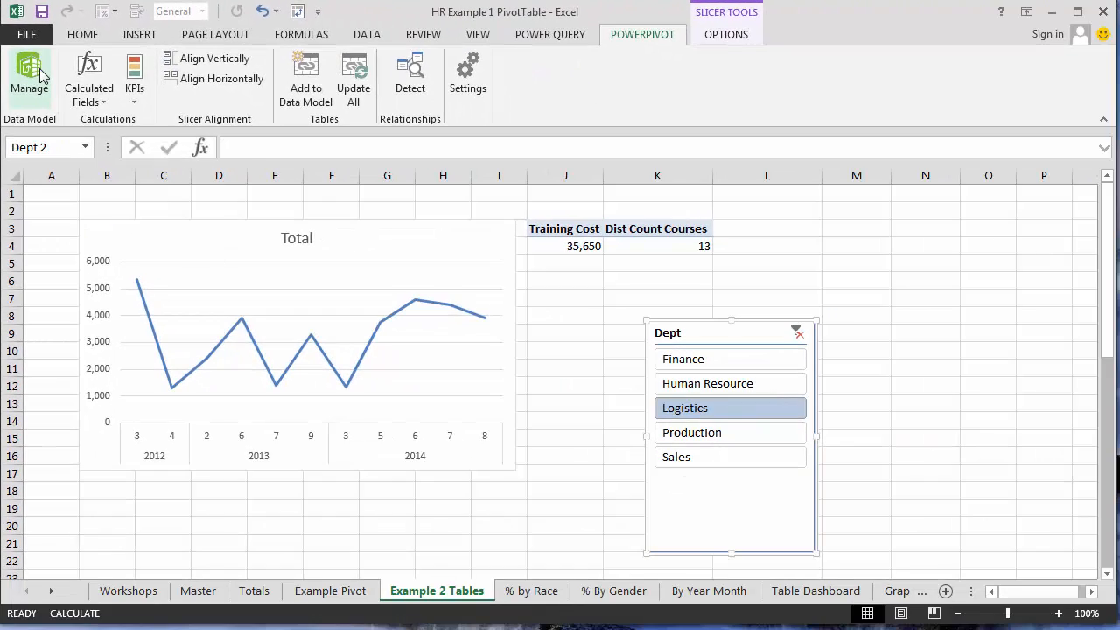
left_click(40, 74)
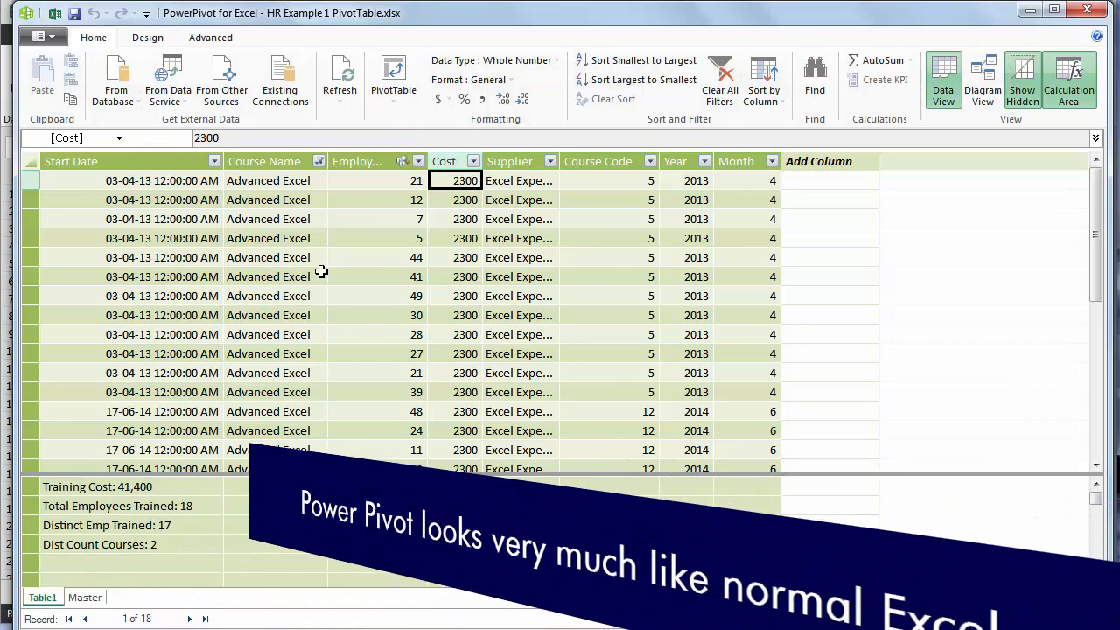
left_click(81, 598)
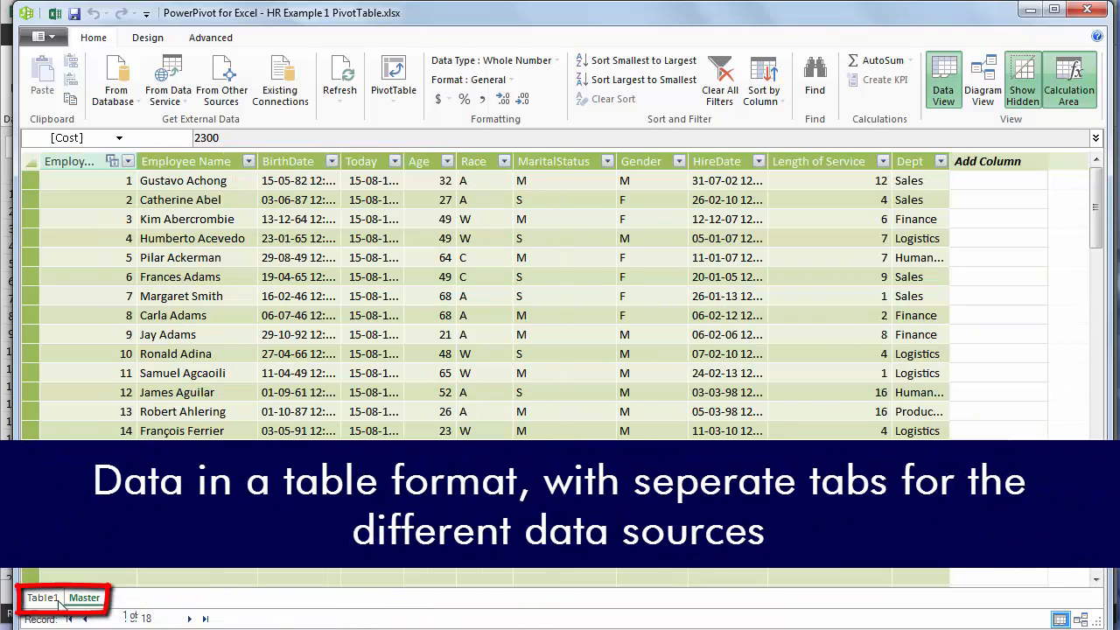
View the Table1 and Master data in turn, ending on Table1, and check its Course Name filter for Advanced Excel.
left_click(50, 603)
left_click(93, 599)
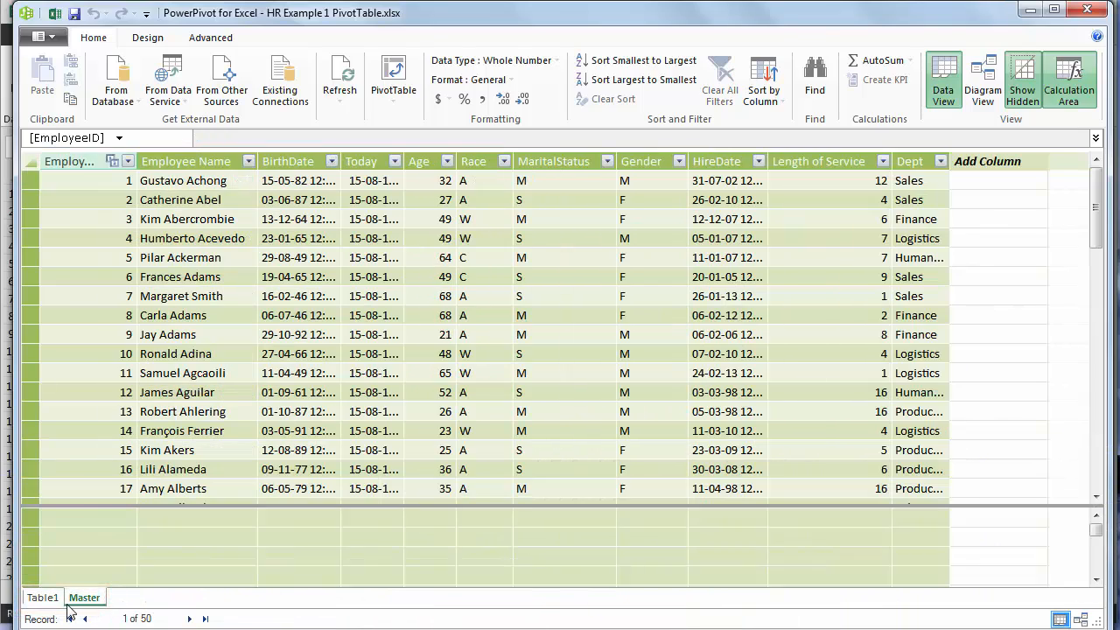
left_click(53, 603)
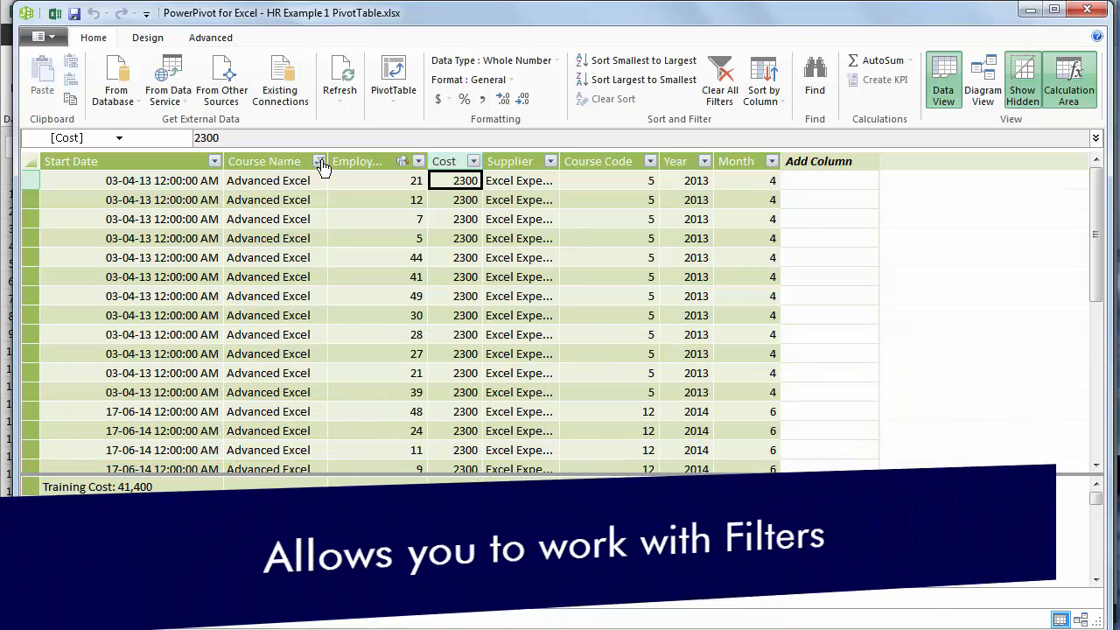
left_click(320, 162)
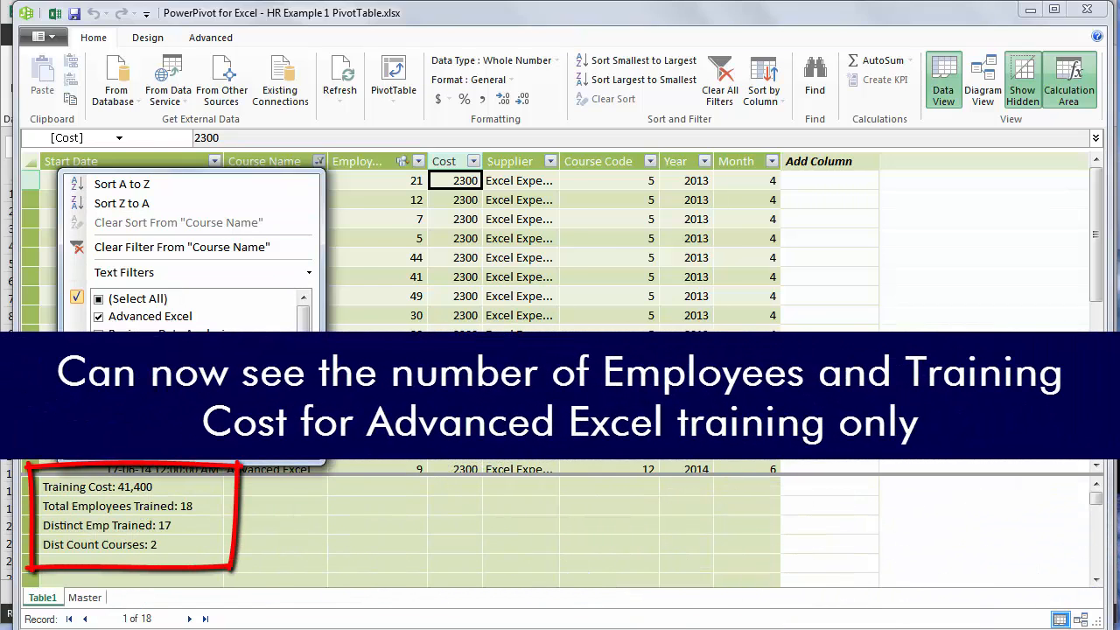
left_click(278, 444)
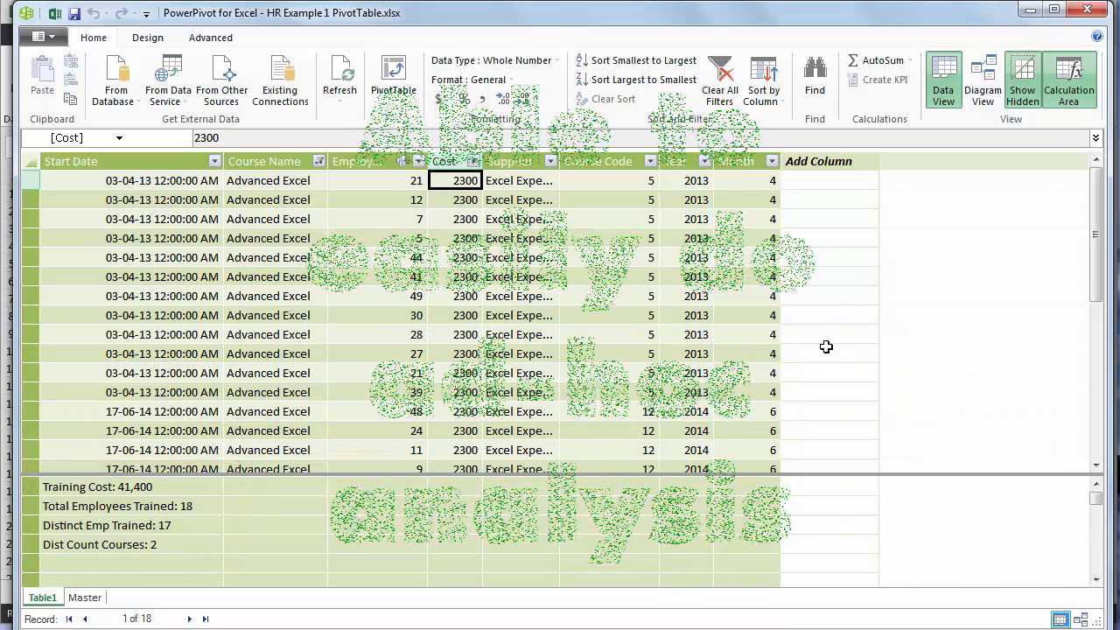
Show the data model as a diagram and select the relationship between Table1 and Master to examine its linked columns.
left_click(984, 91)
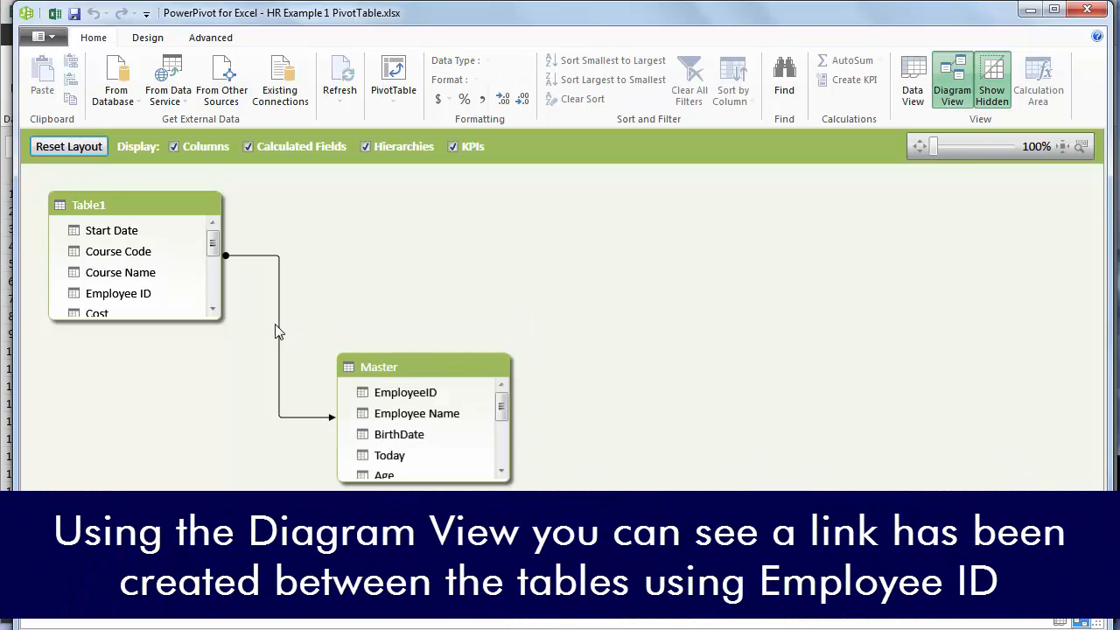
left_click(280, 329)
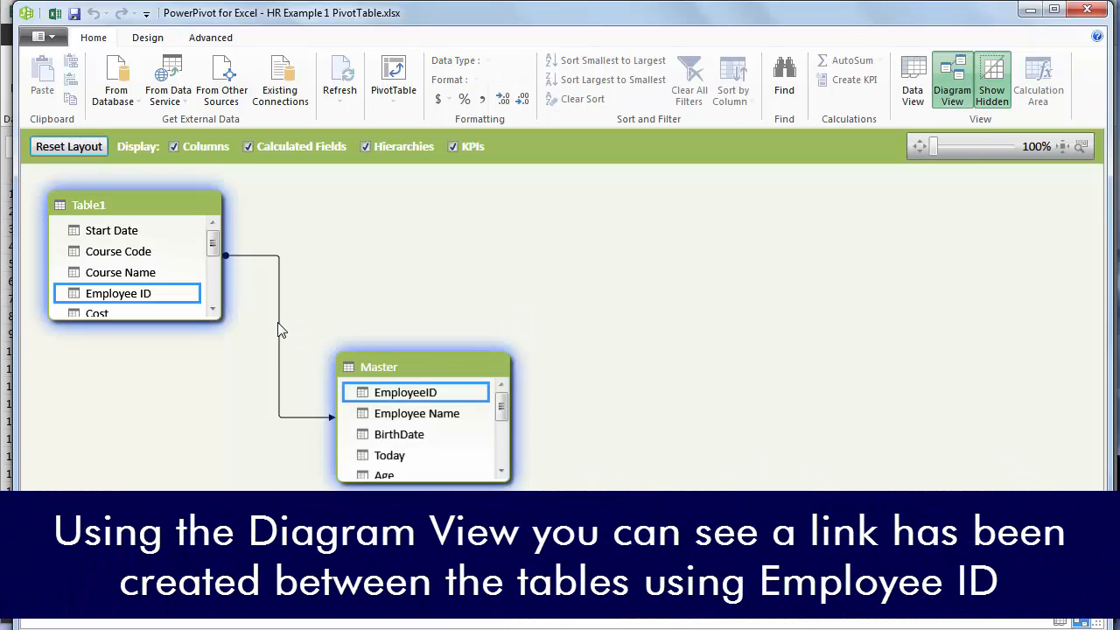